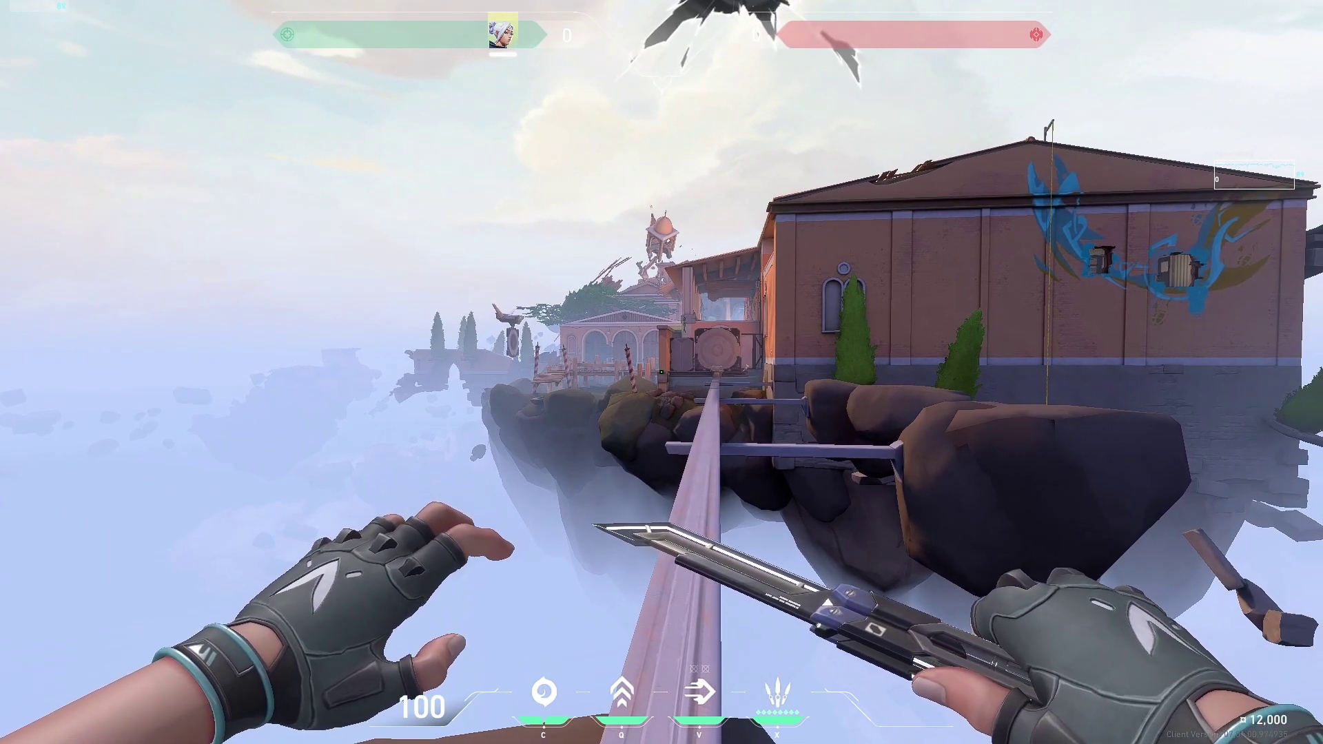
- Bring up Valorant's settings on the Audio > Voice Chat page showing devices and party/team voice options
{"action": "key", "text": "Escape"}
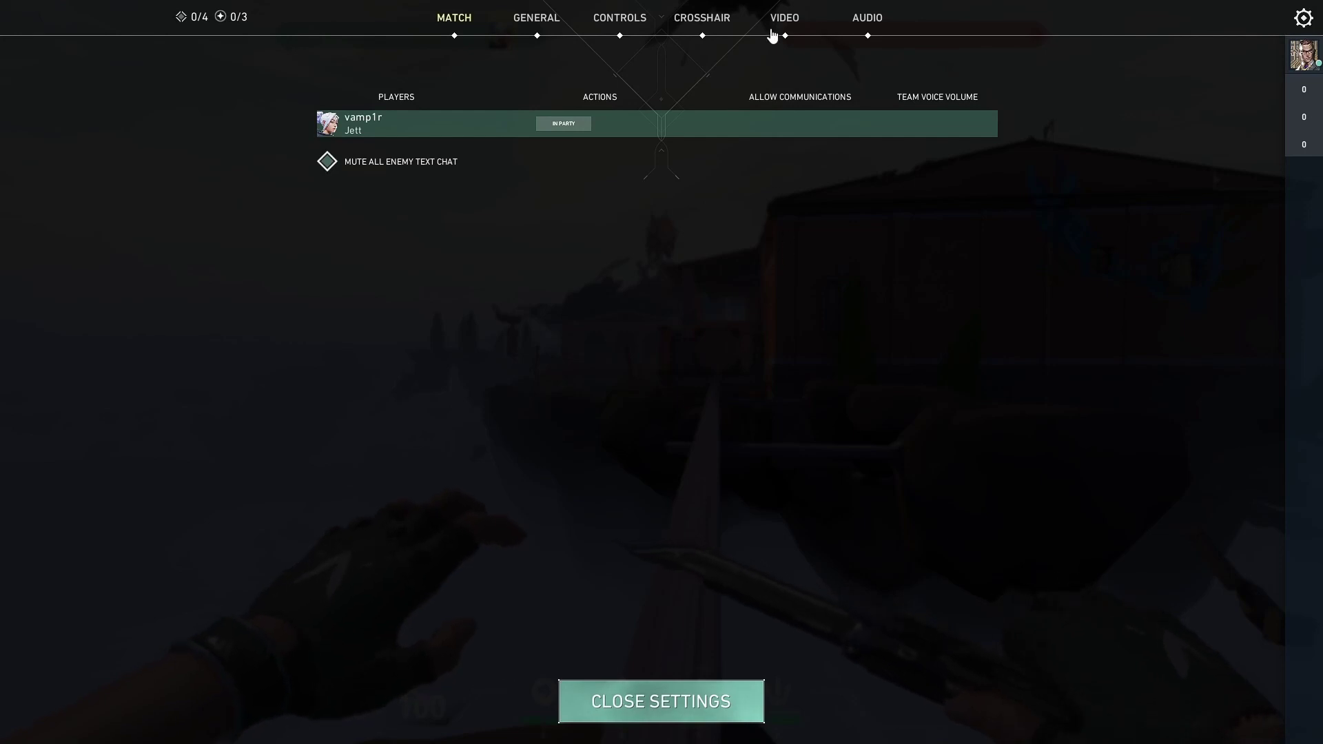
{"action": "left_click", "coordinate": [867, 31]}
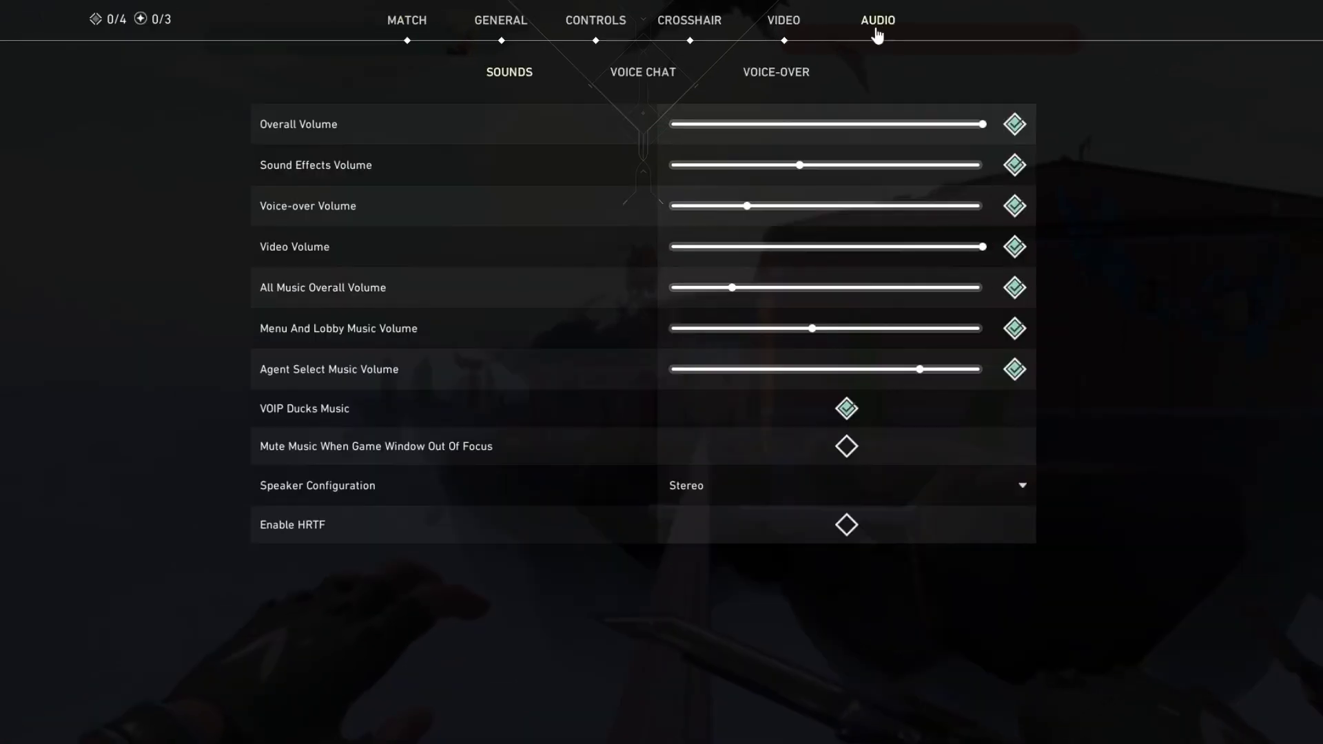
{"action": "left_click", "coordinate": [646, 80]}
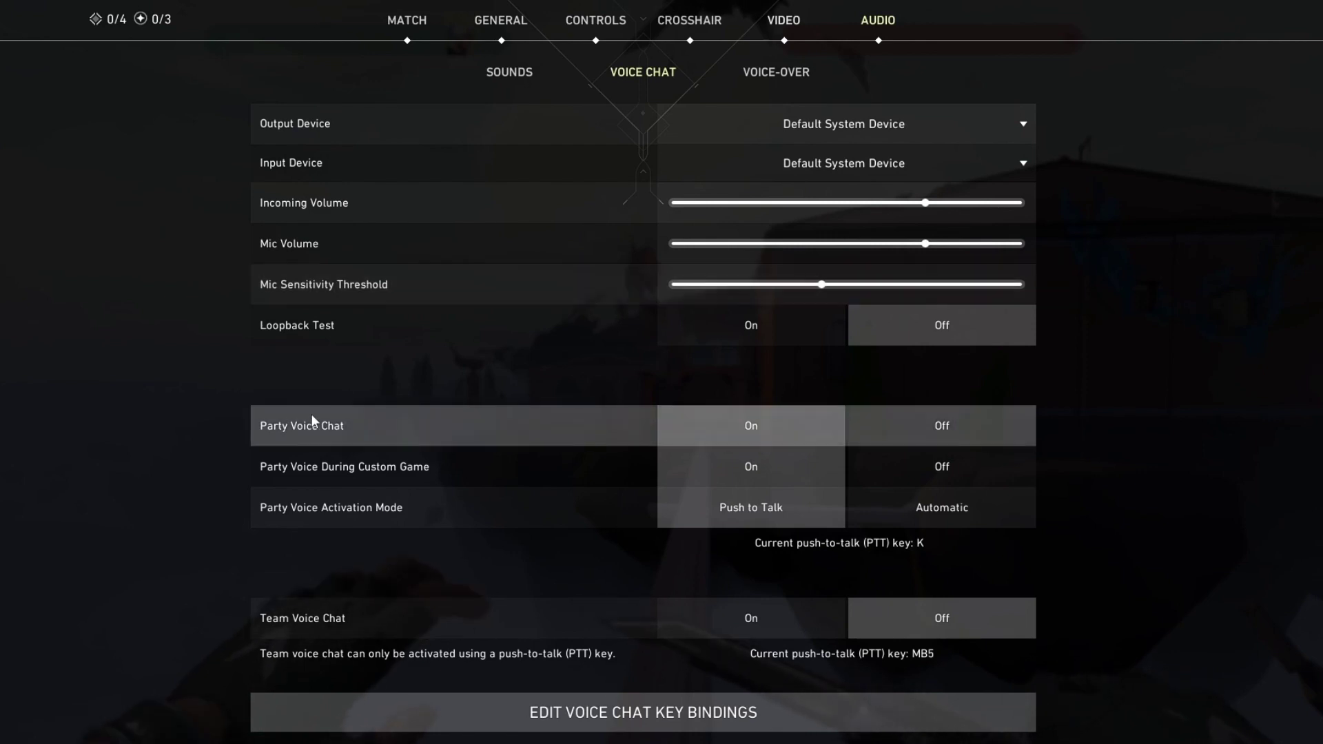
- Switch Team Voice Chat on in Valorant and close the settings
{"action": "mouse_move", "coordinate": [315, 479]}
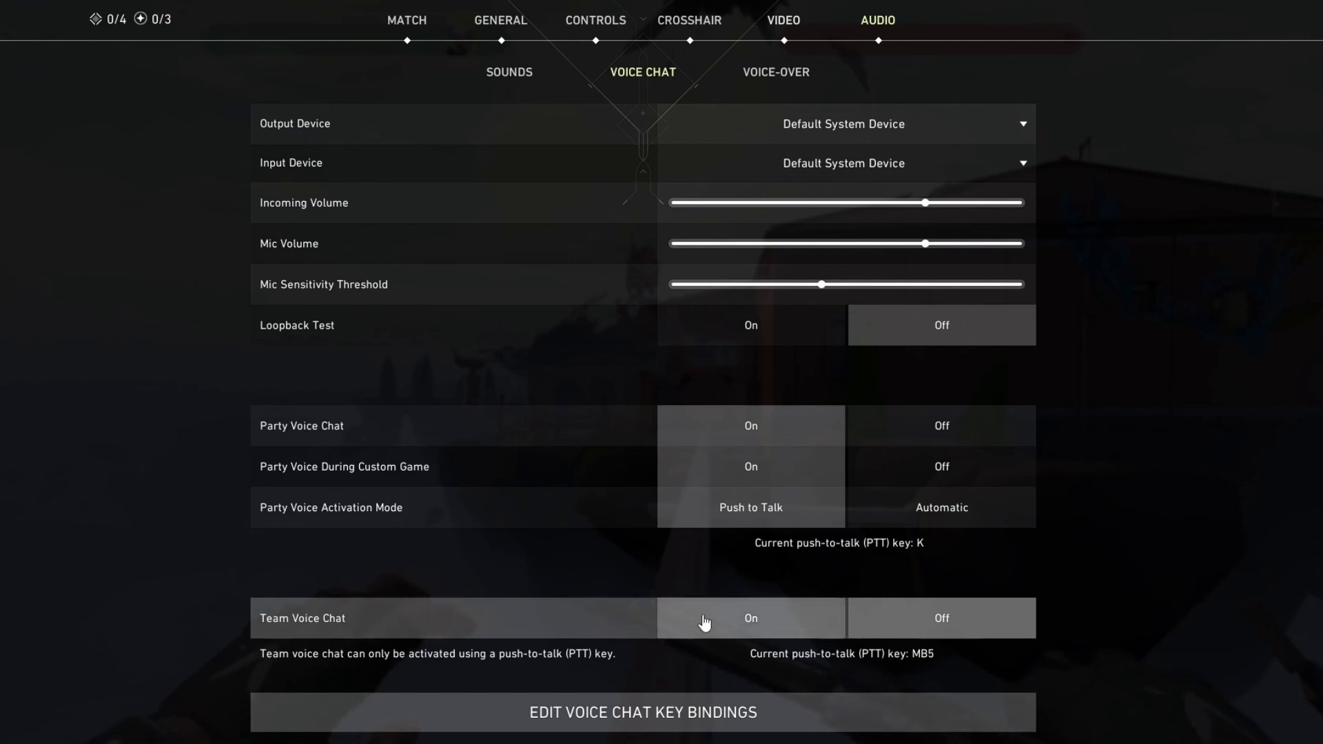
{"action": "left_click", "coordinate": [735, 634]}
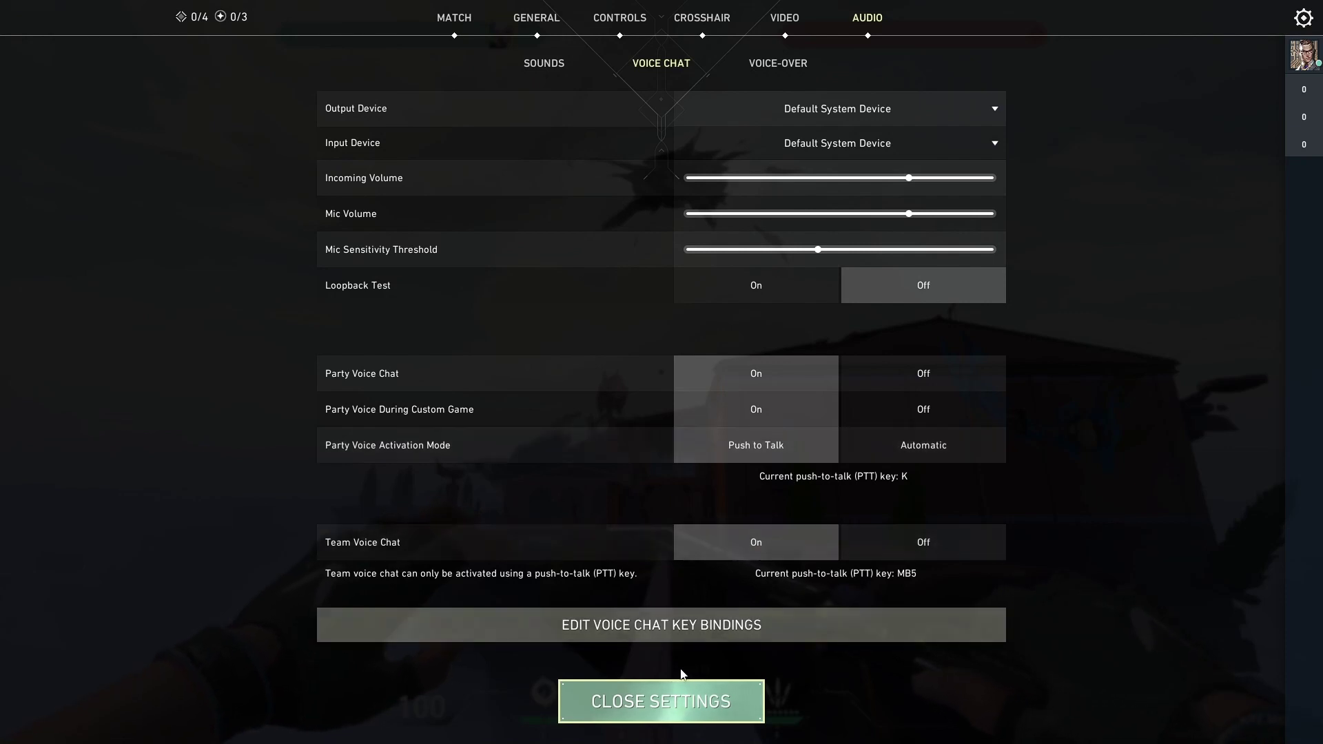
{"action": "left_click", "coordinate": [697, 699]}
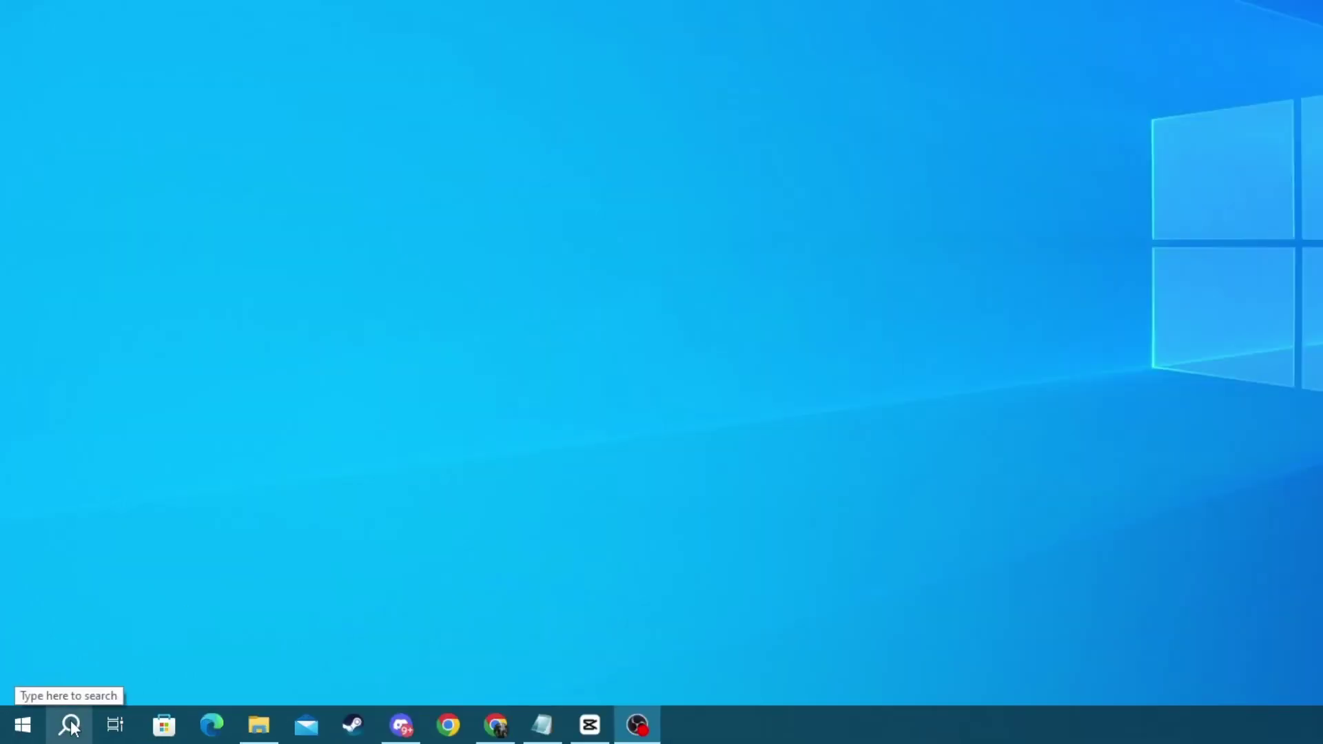
- Search Windows for 'microphone privacy' and open the Microphone privacy settings page
{"action": "left_click", "coordinate": [51, 730]}
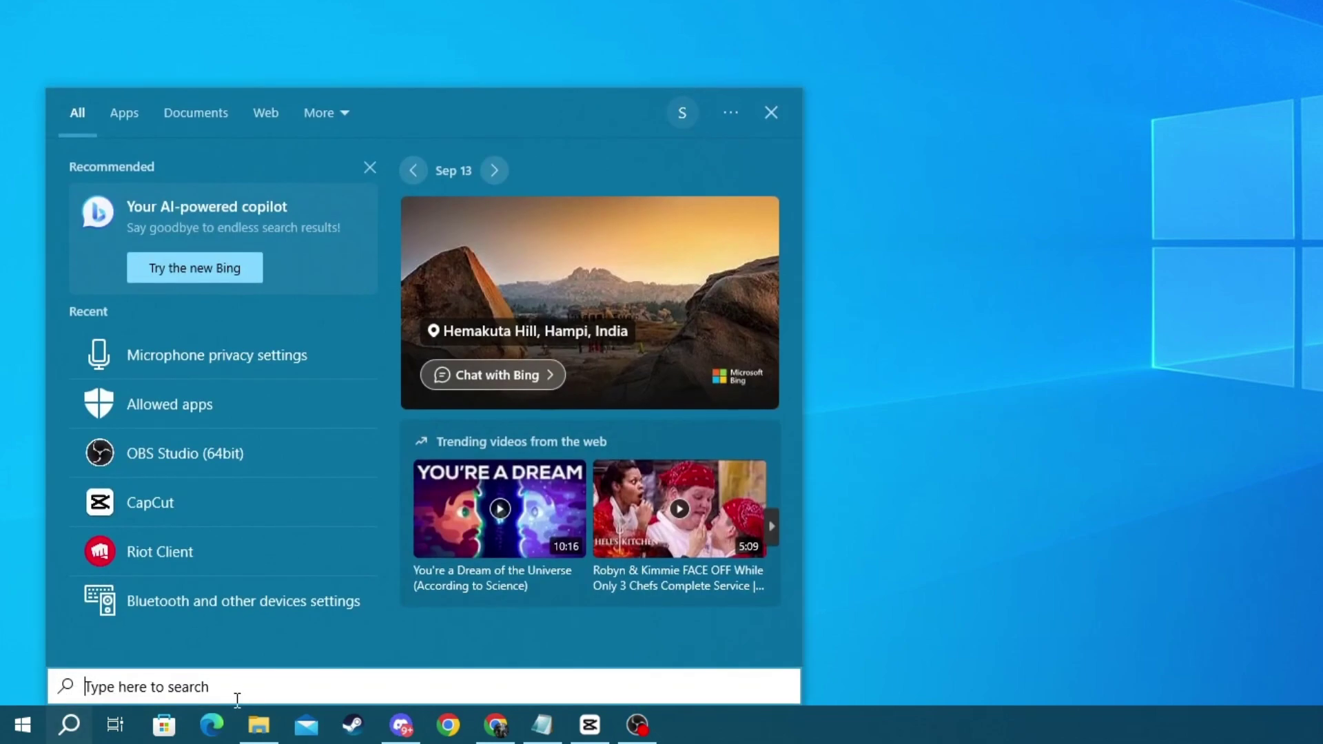
{"action": "type", "text": "microp"}
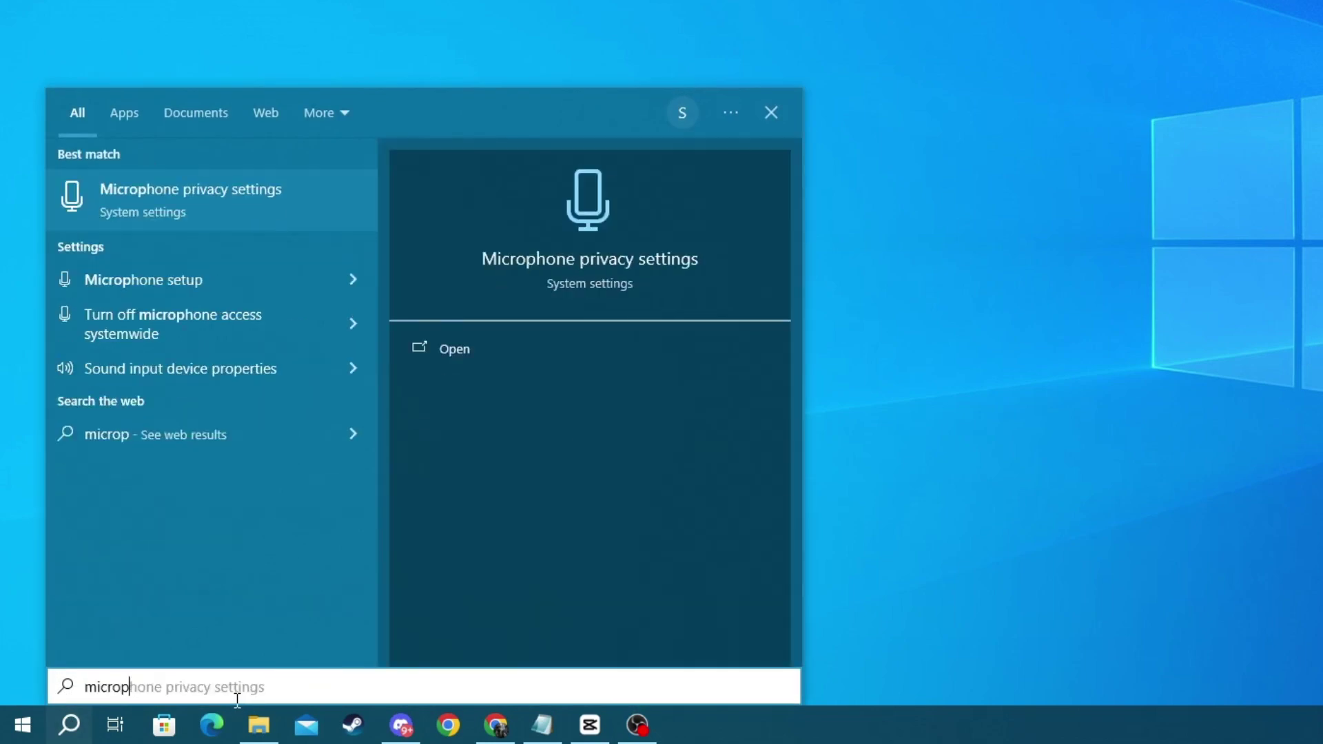
{"action": "type", "text": "hone privacy"}
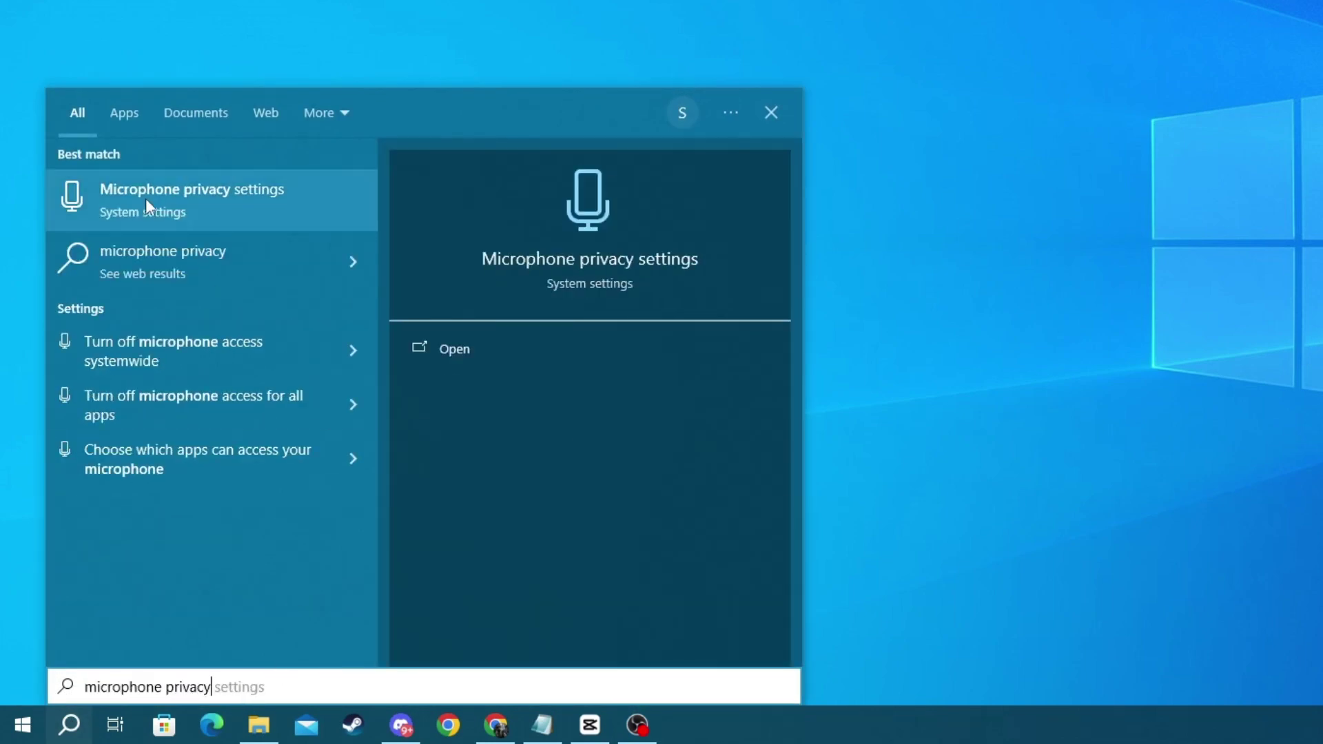
{"action": "left_click", "coordinate": [168, 205]}
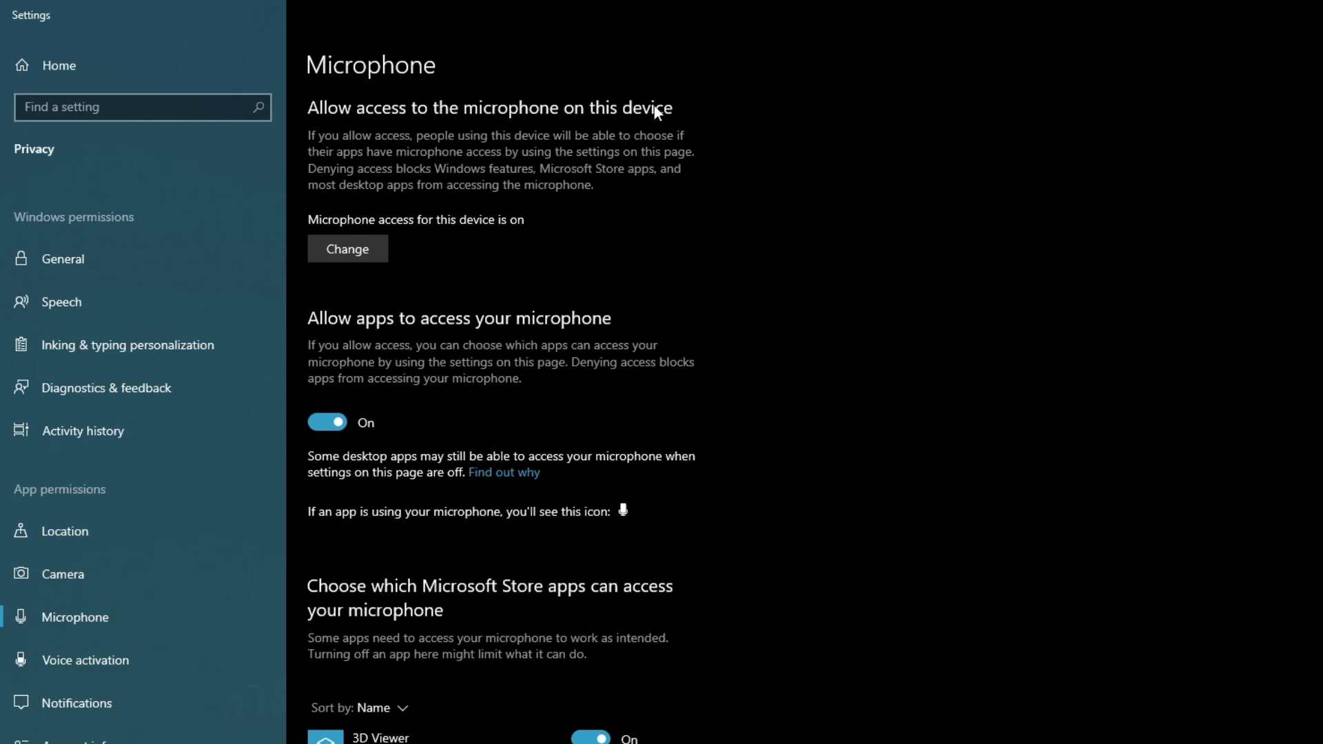
- Verify device-wide microphone access is on, leave it on, and review the app access list
{"action": "left_click", "coordinate": [345, 249]}
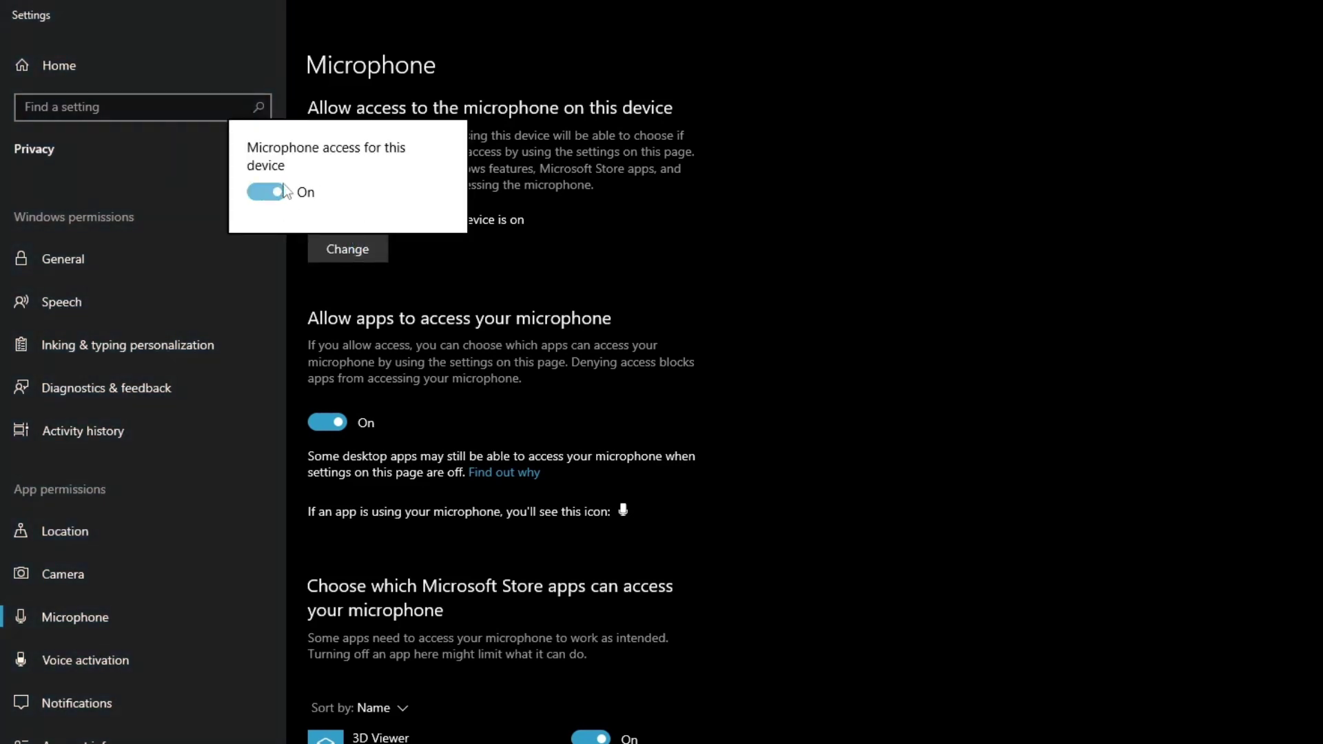
{"action": "left_click", "coordinate": [423, 311]}
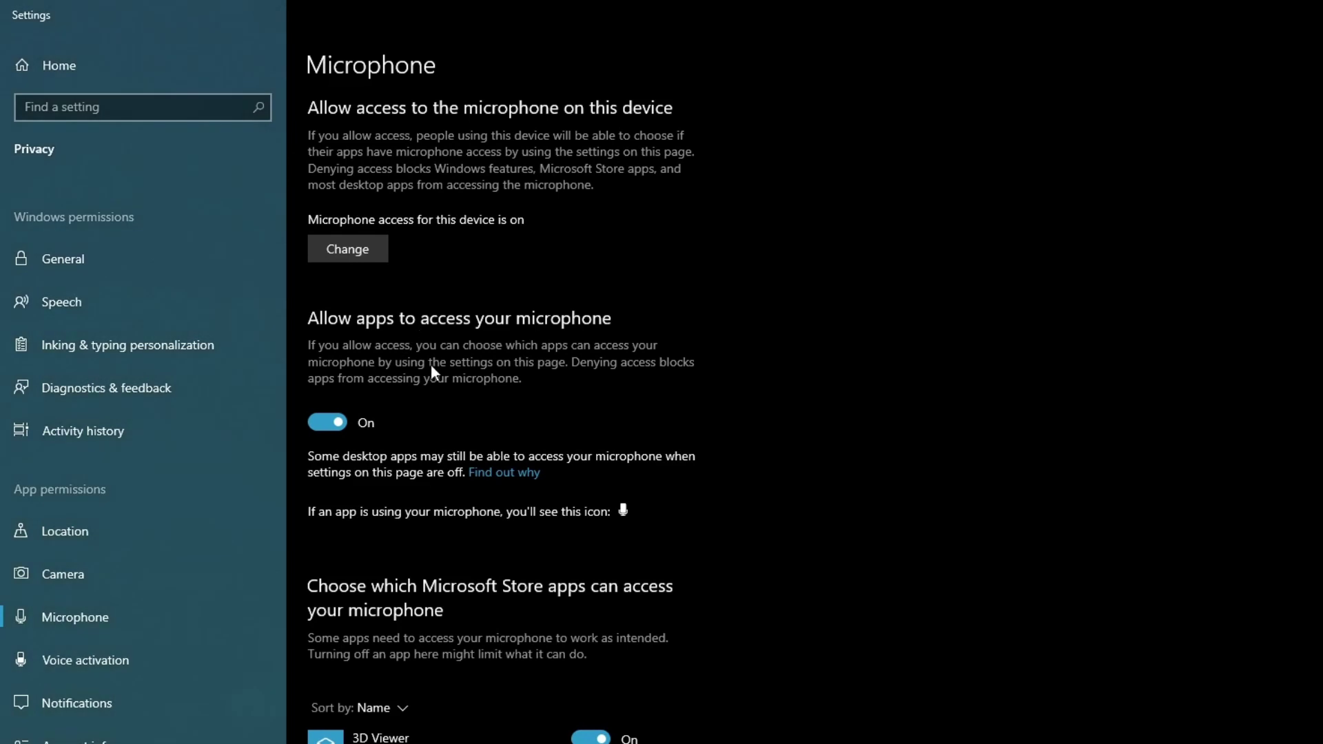
{"action": "scroll", "coordinate": [432, 372], "scroll_direction": "down", "scroll_amount": 2}
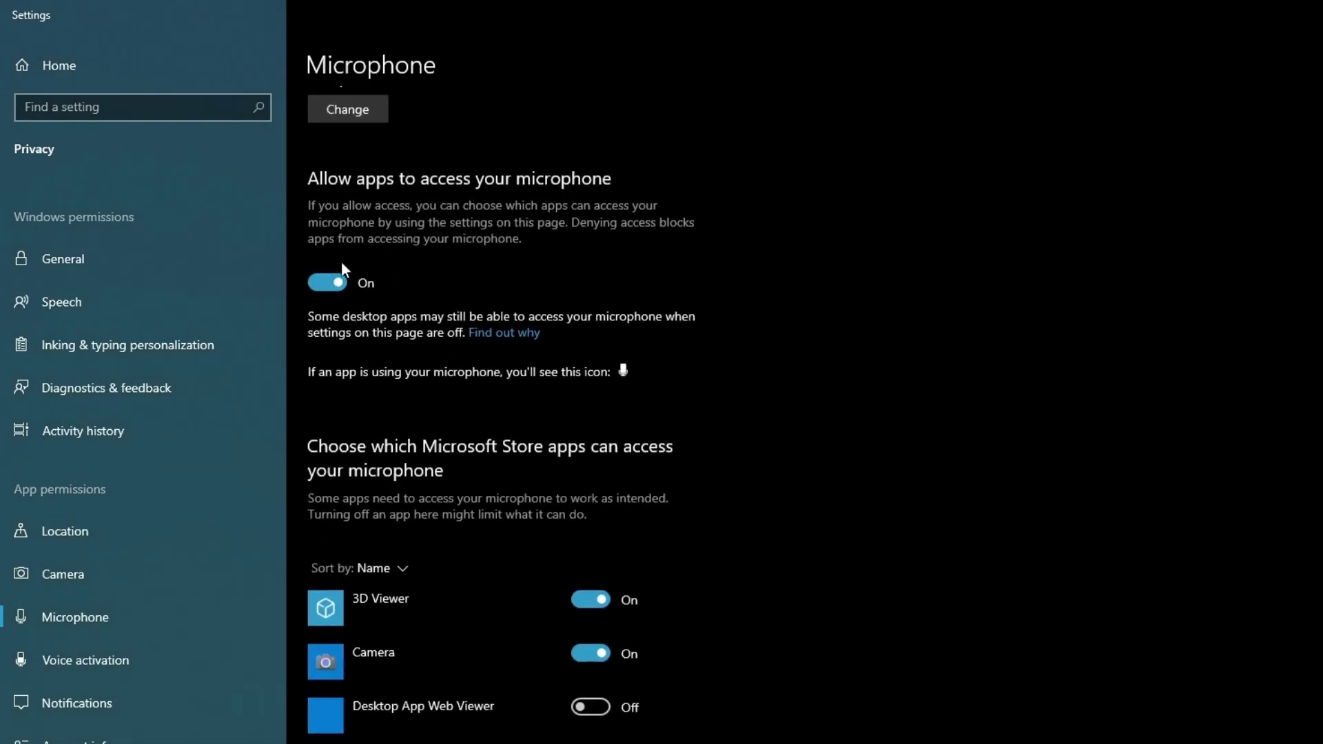
{"action": "scroll", "coordinate": [482, 459], "scroll_direction": "down", "scroll_amount": 15}
{"action": "scroll", "coordinate": [378, 507], "scroll_direction": "up", "scroll_amount": 8}
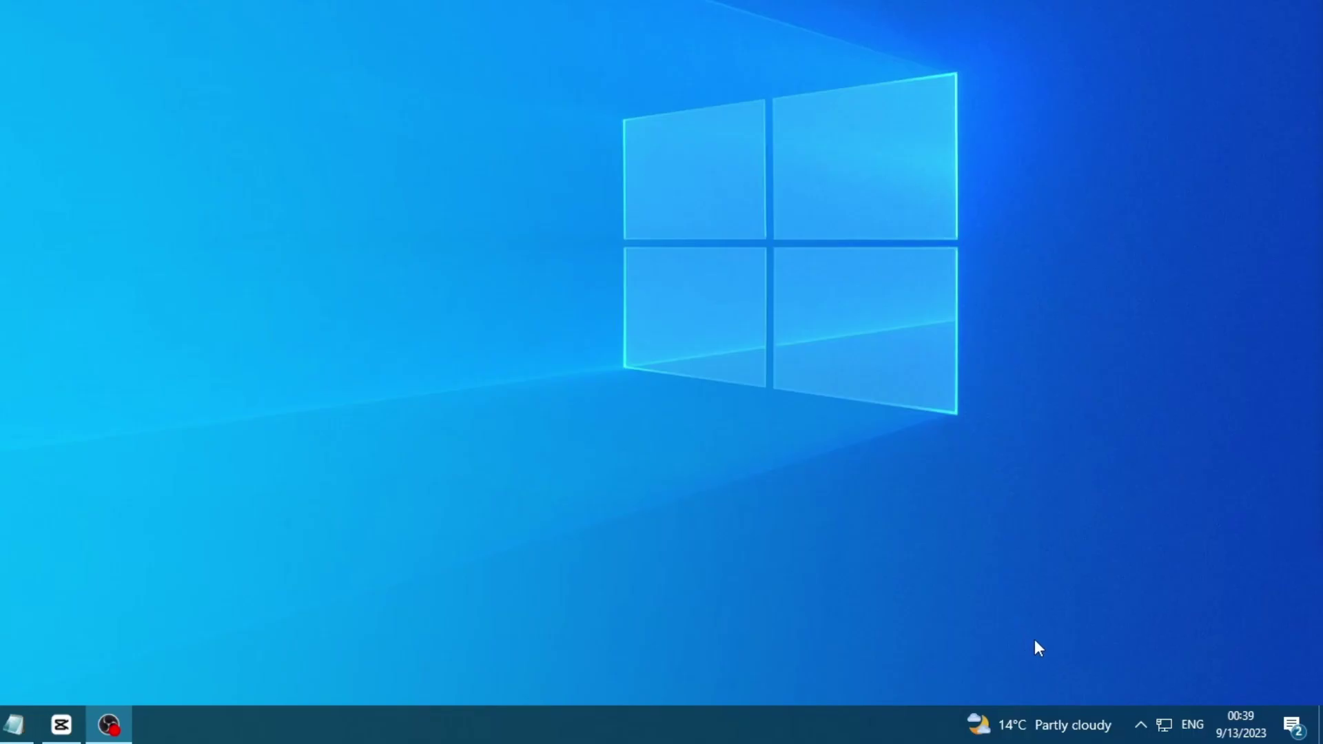
- Open the Sound Control Panel from the tray speaker icon and bring up the Razer Seiren Mini's context menu
{"action": "left_click", "coordinate": [1142, 736]}
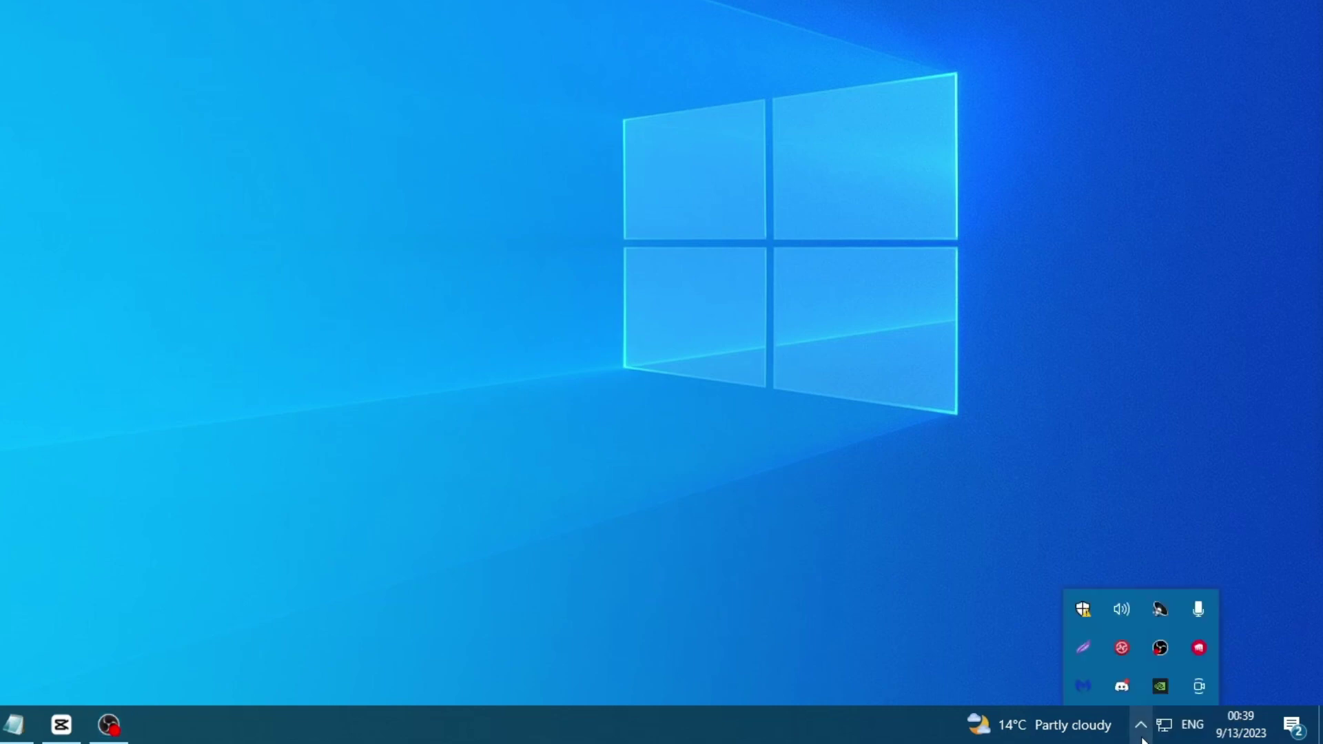
{"action": "right_click", "coordinate": [1122, 612]}
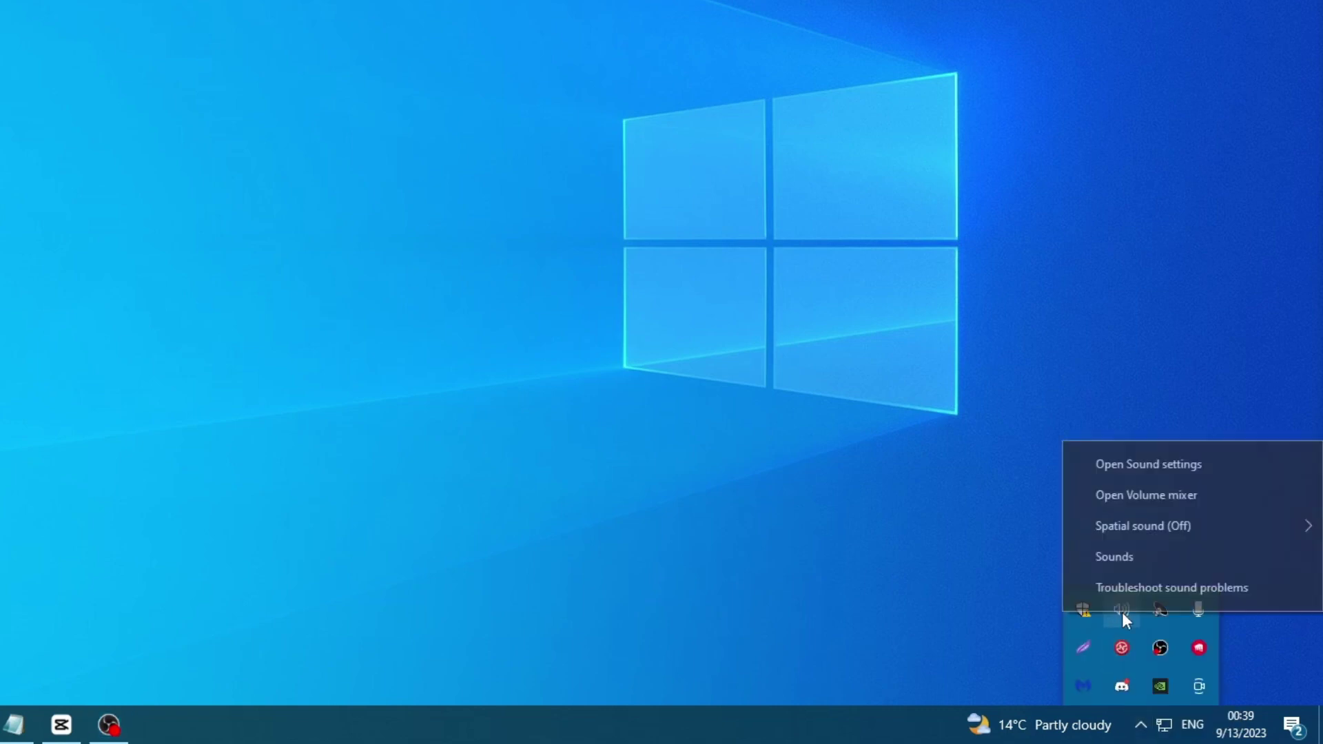
{"action": "left_click", "coordinate": [1122, 555]}
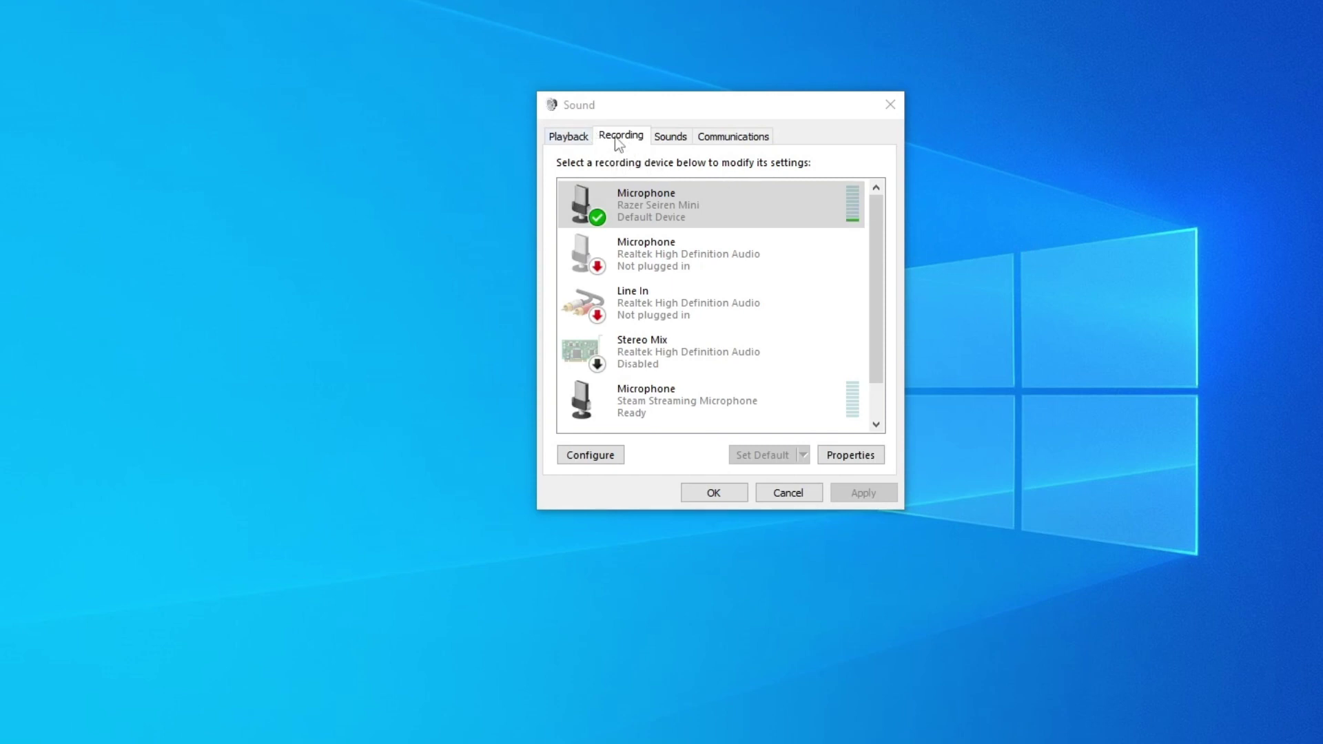
{"action": "left_click", "coordinate": [652, 206]}
{"action": "right_click", "coordinate": [652, 207]}
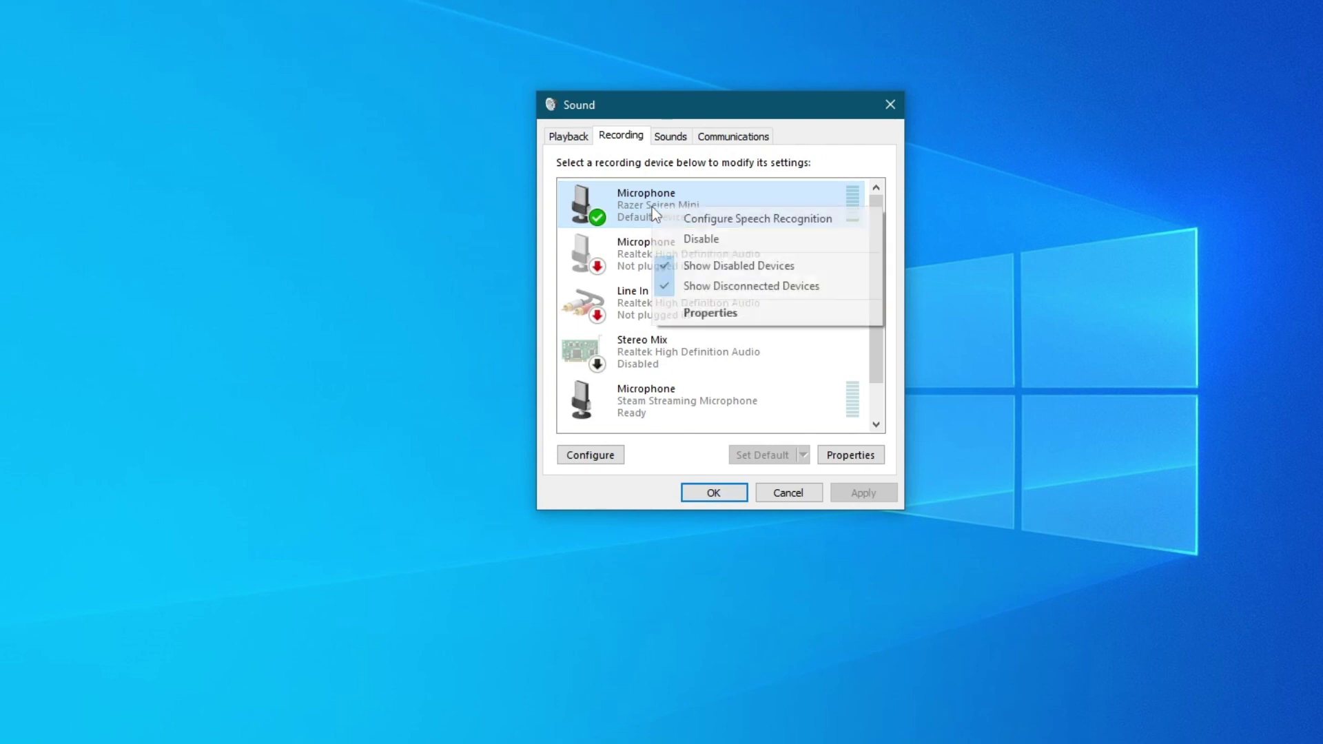
- In the microphone's Properties, keep 'Use this device (enable)' and raise the Levels slider to 100
{"action": "left_click", "coordinate": [728, 314]}
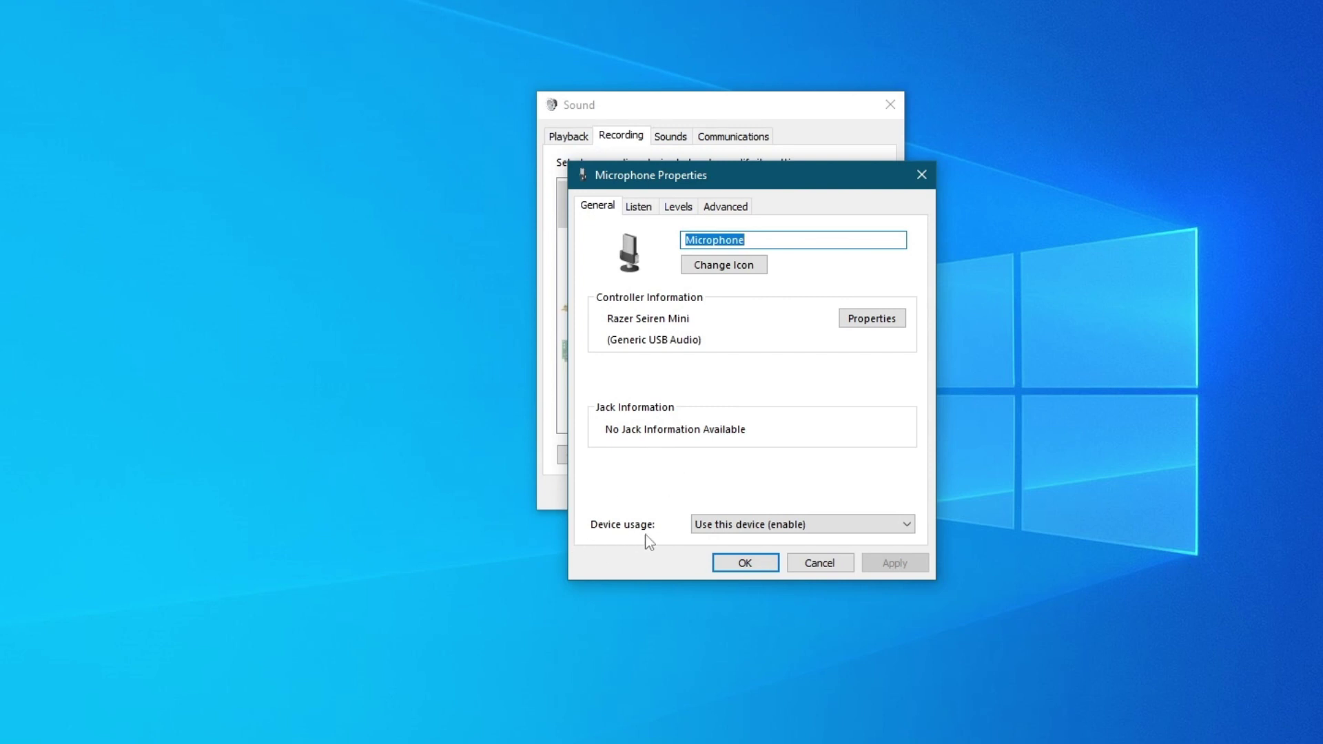
{"action": "left_click", "coordinate": [717, 525]}
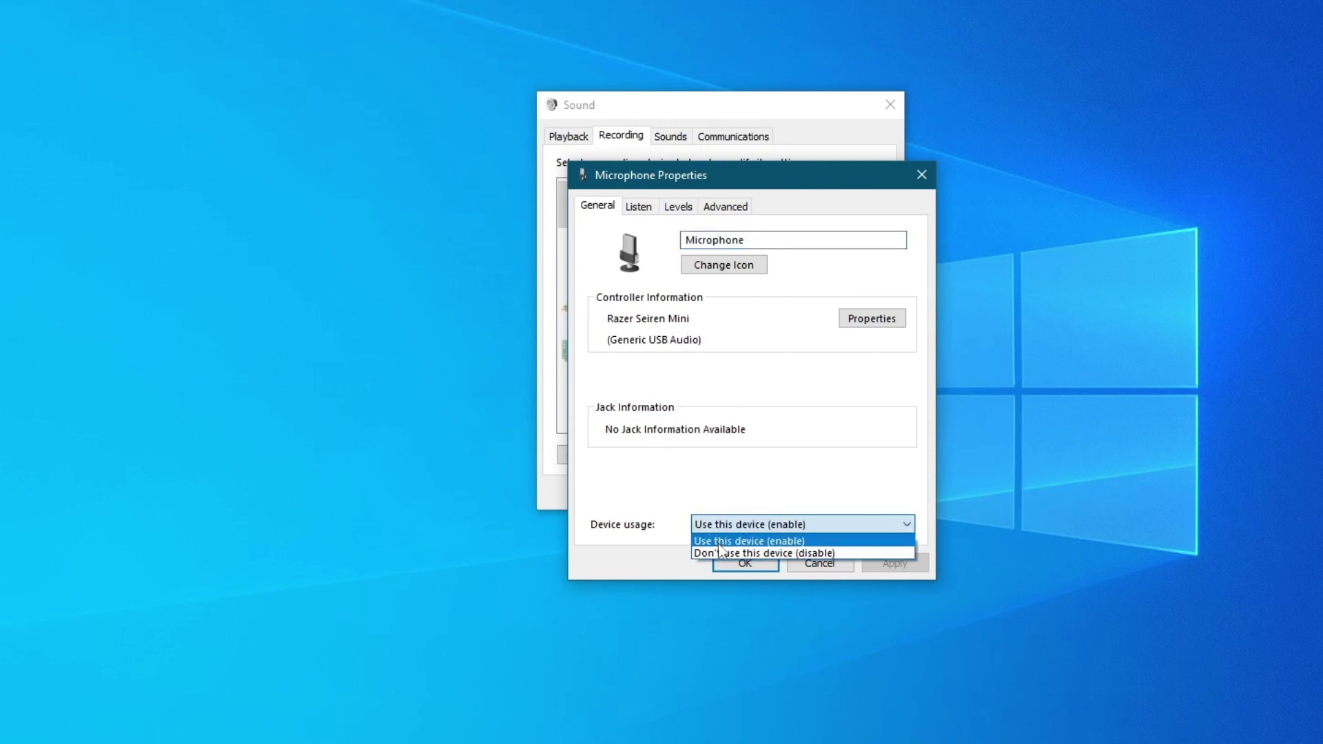
{"action": "left_click", "coordinate": [782, 542]}
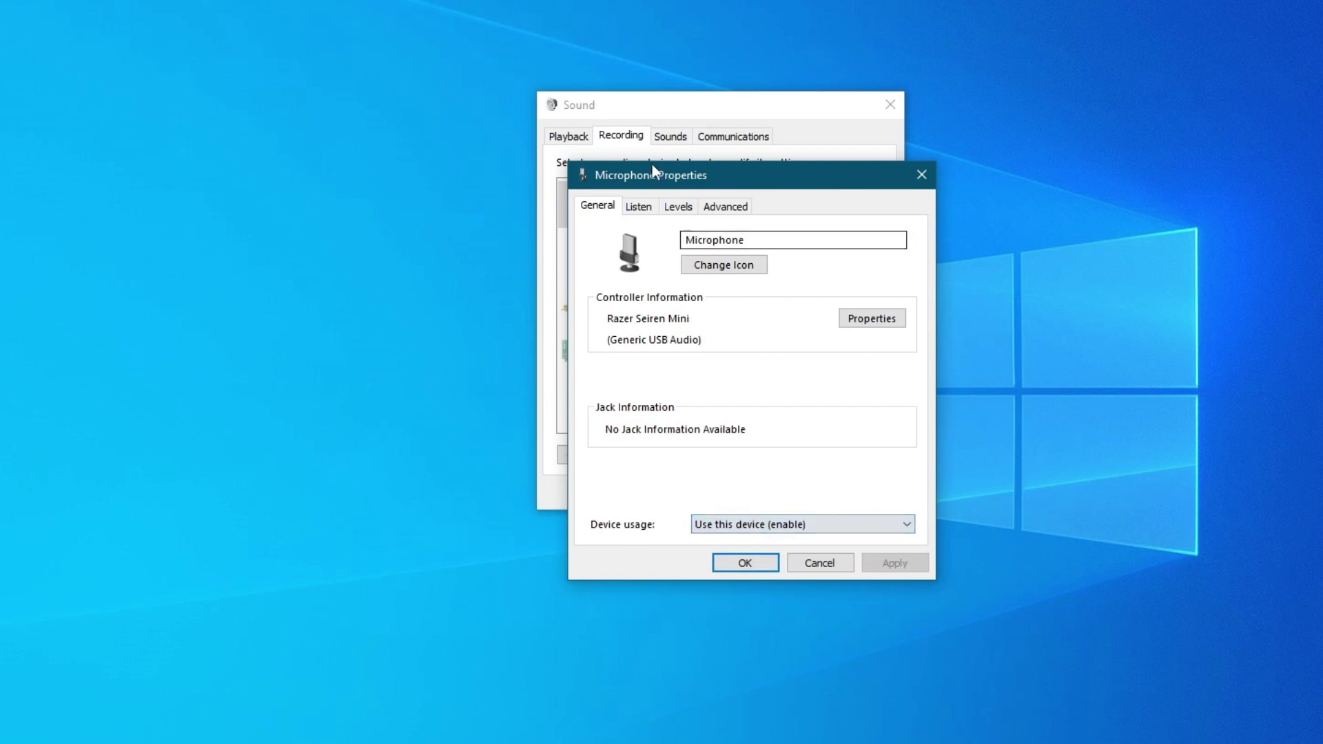
{"action": "left_click", "coordinate": [671, 209]}
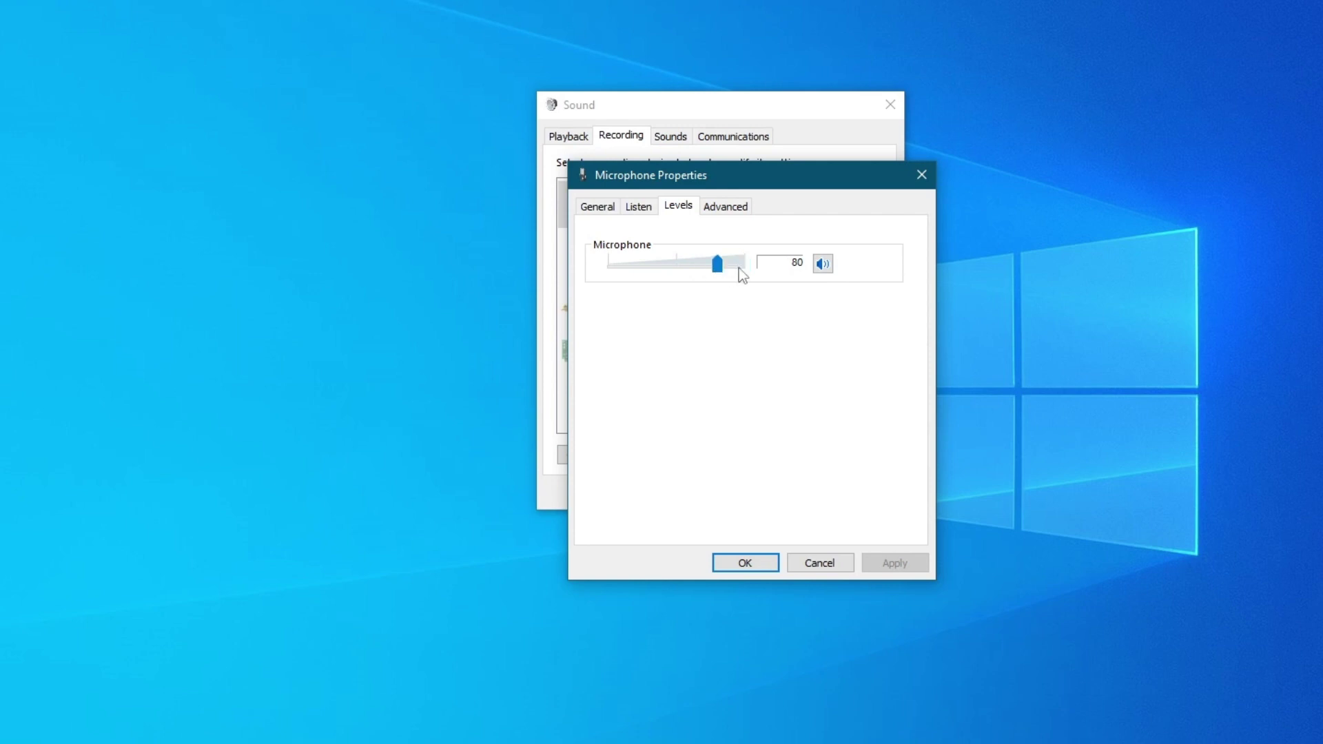
{"action": "left_click_drag", "start_coordinate": [717, 265], "coordinate": [758, 278]}
- Review the microphone's Advanced format and exclusive-mode settings, apply with OK, and close the Sound window
{"action": "left_click", "coordinate": [717, 215]}
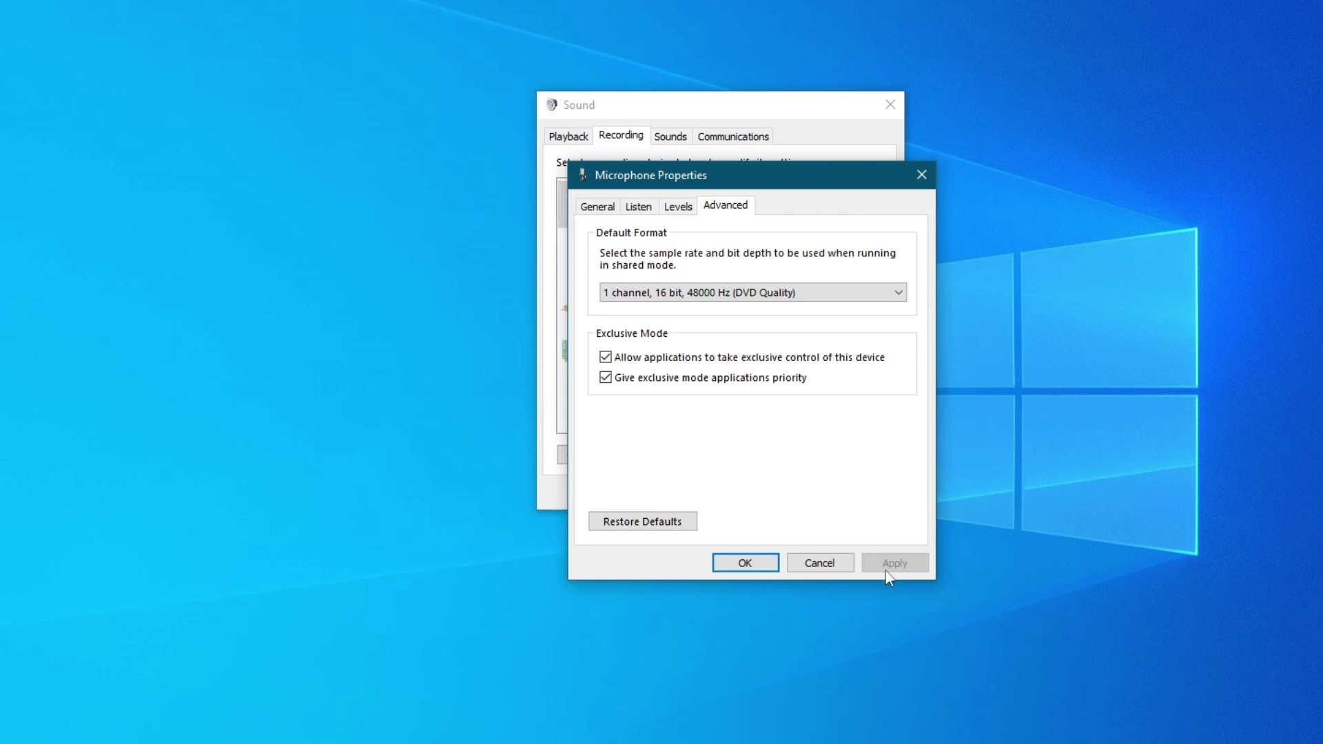
{"action": "left_click", "coordinate": [733, 563]}
{"action": "left_click", "coordinate": [896, 107]}
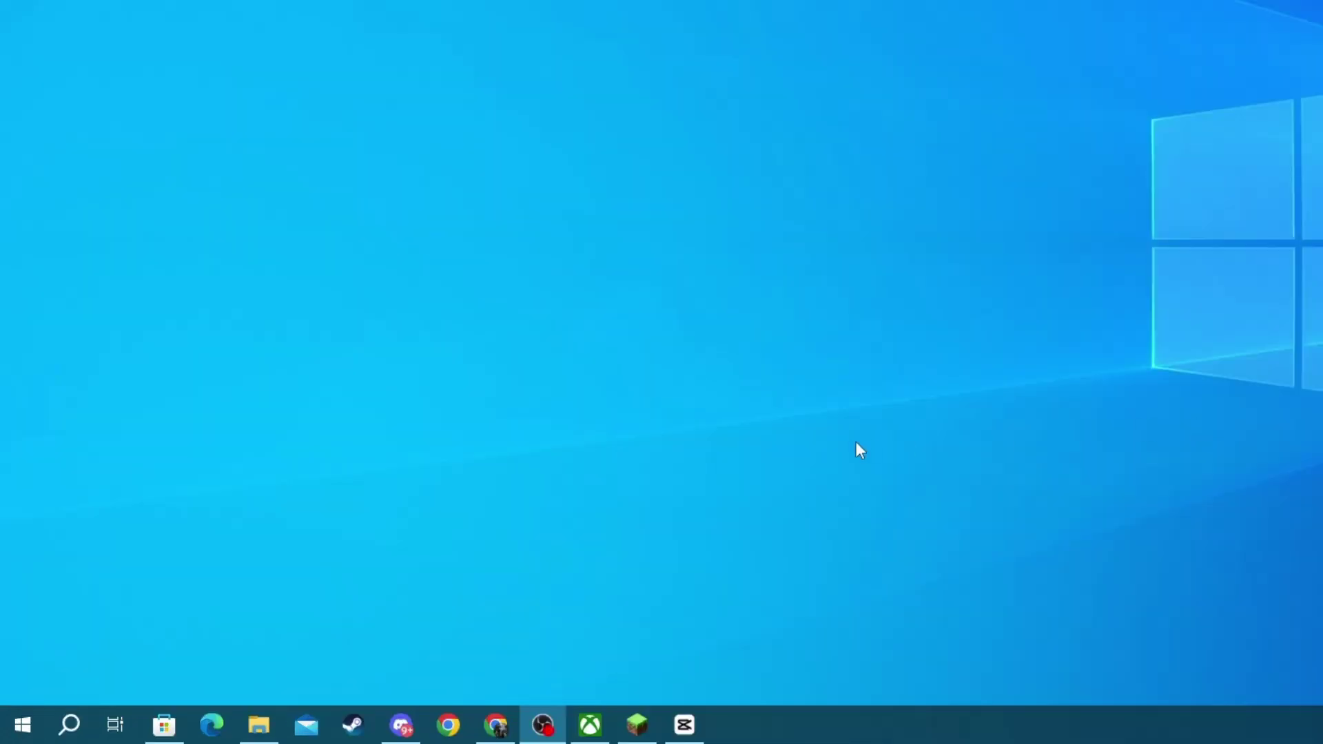
- Search Windows for 'sound settings' and open the Sound settings page
{"action": "left_click", "coordinate": [74, 724]}
{"action": "type", "text": "sound settings"}
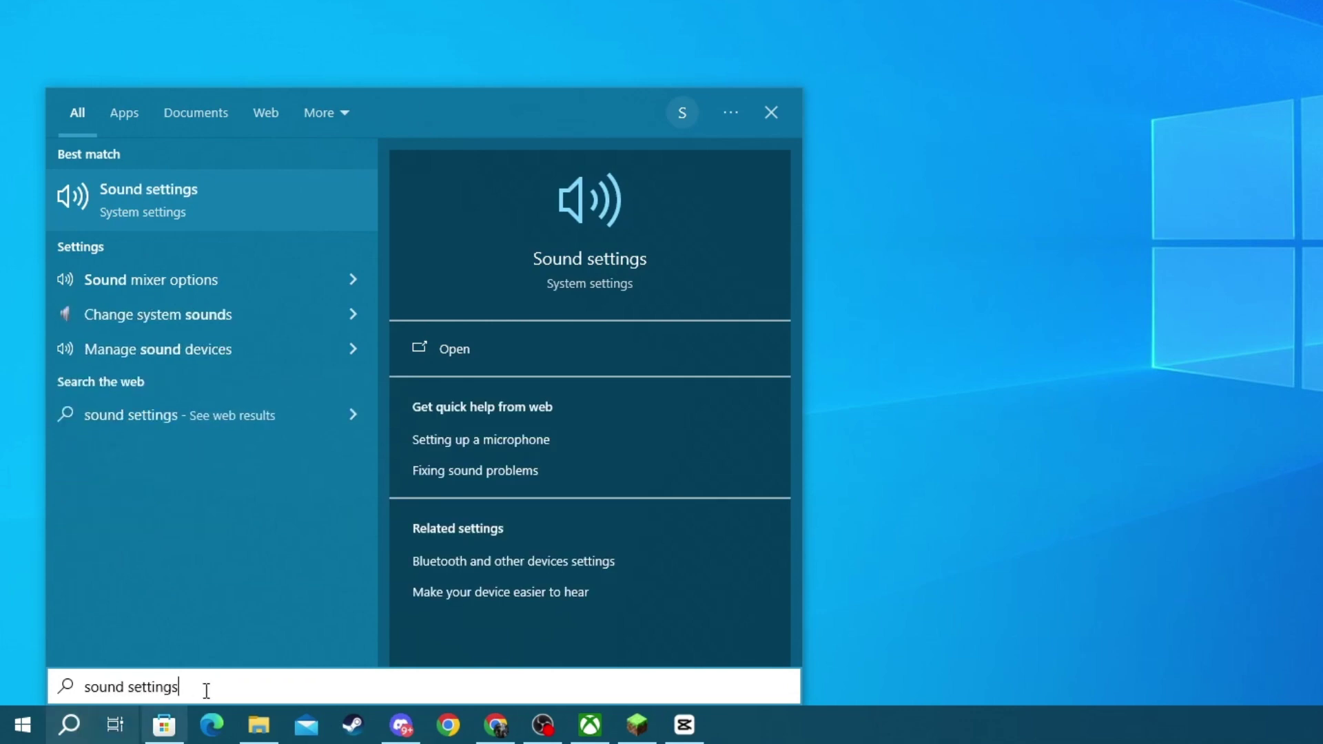
{"action": "left_click", "coordinate": [155, 215]}
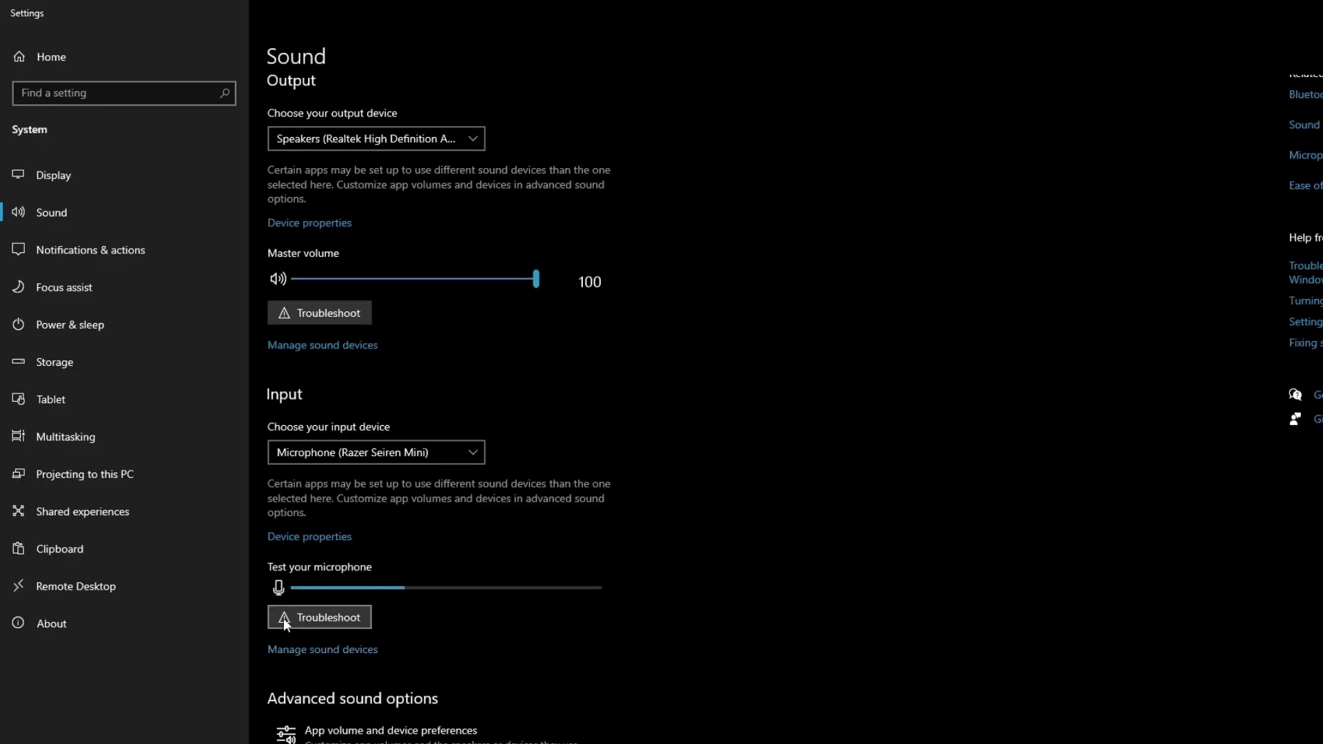
- Run the input audio troubleshooter, confirm the test beep was heard, and close it after 'no issue found'
{"action": "left_click", "coordinate": [295, 617]}
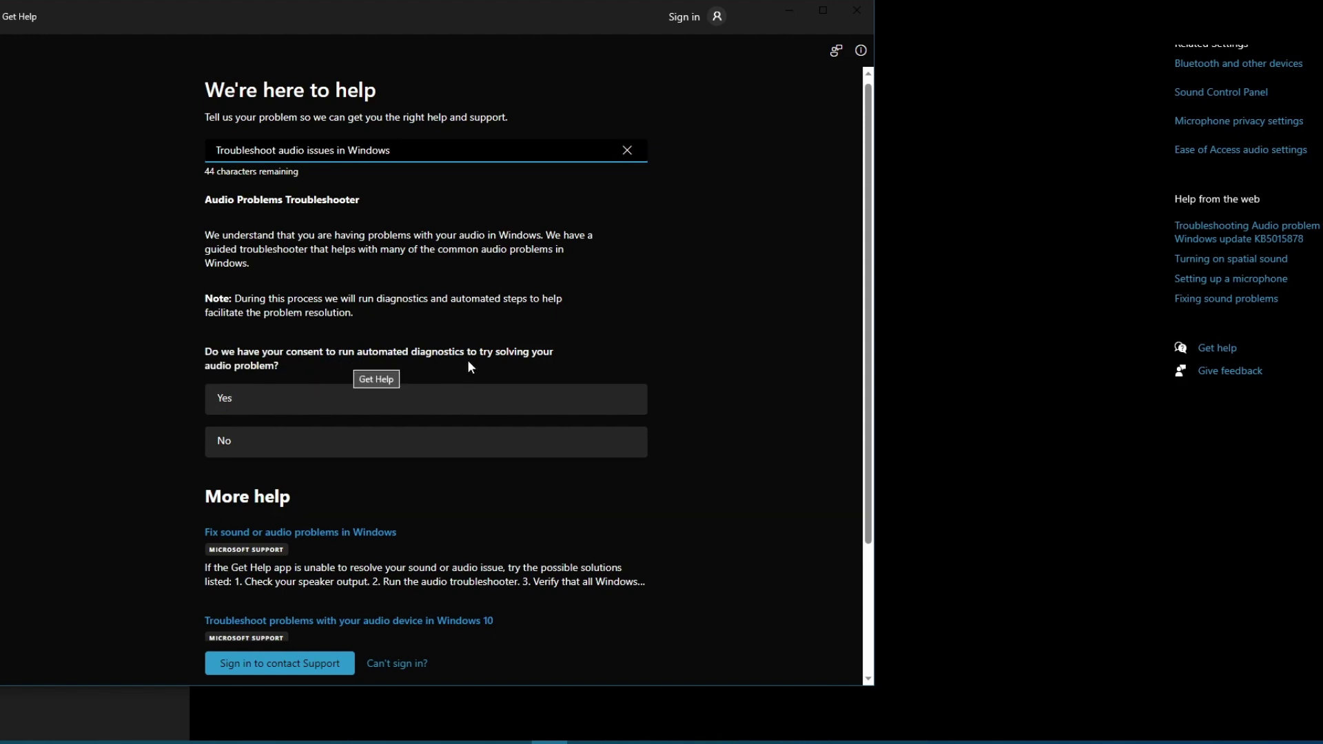
{"action": "left_click", "coordinate": [237, 404]}
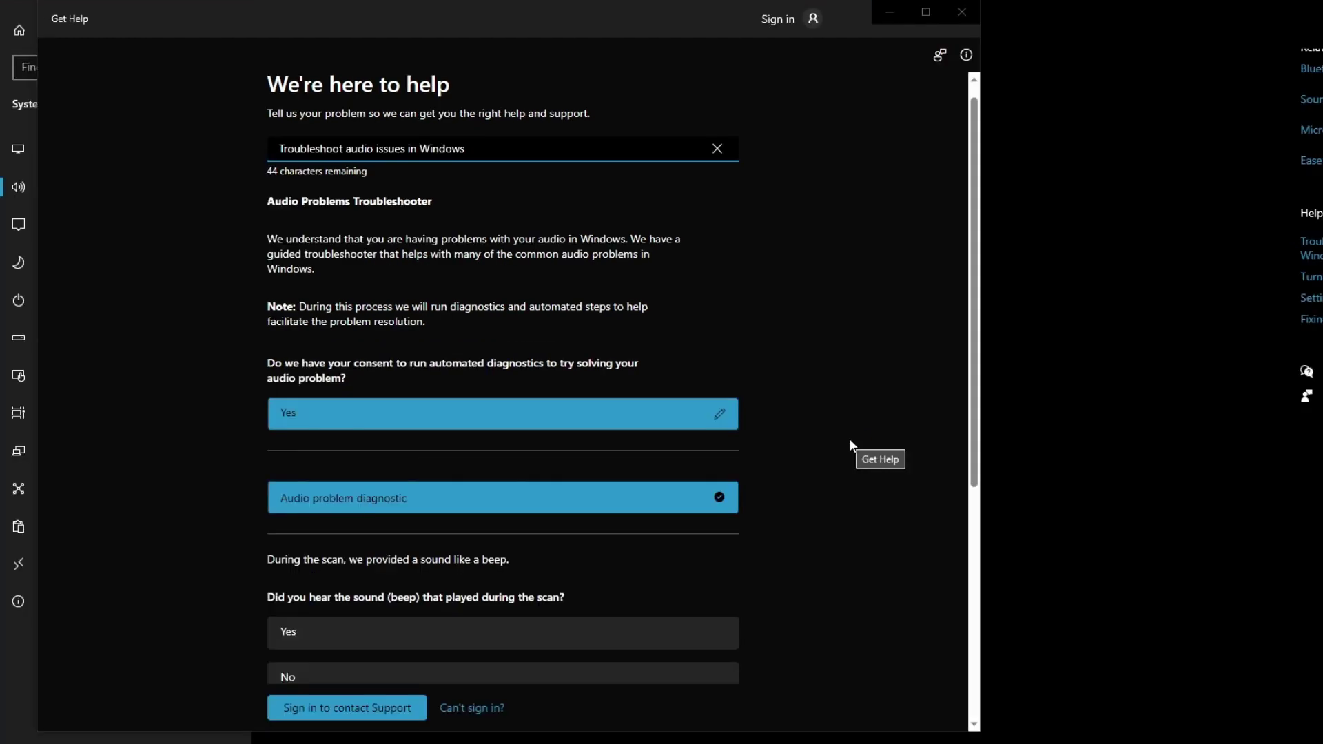
{"action": "scroll", "coordinate": [831, 440], "scroll_direction": "down", "scroll_amount": 2}
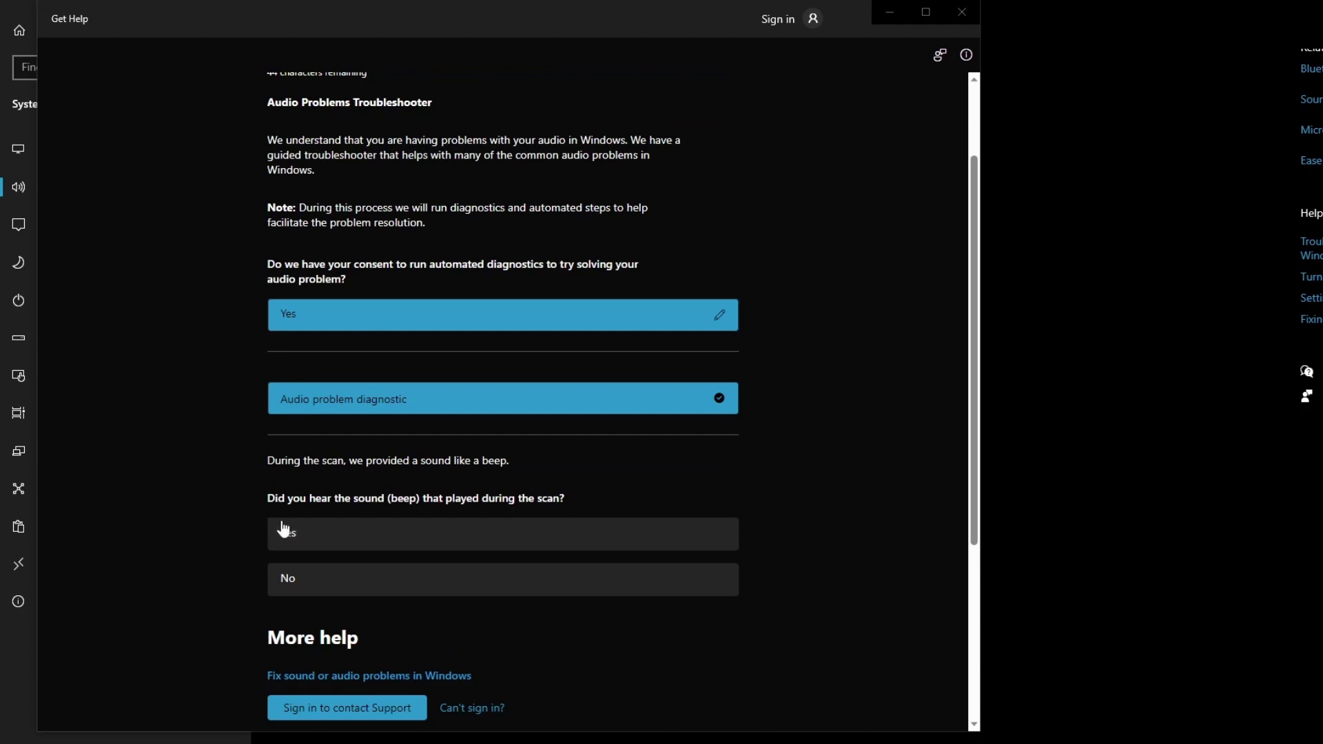
{"action": "left_click", "coordinate": [321, 537]}
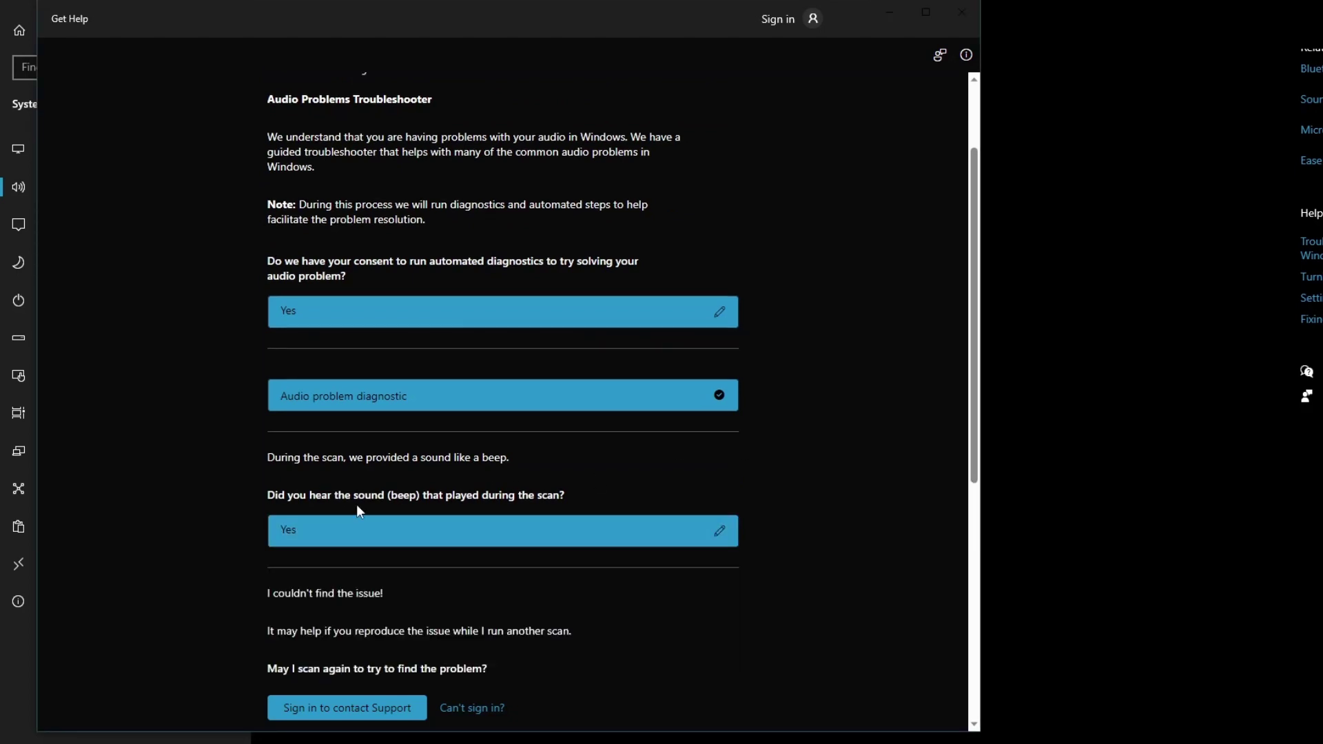
{"action": "left_click_drag", "start_coordinate": [273, 498], "coordinate": [376, 504]}
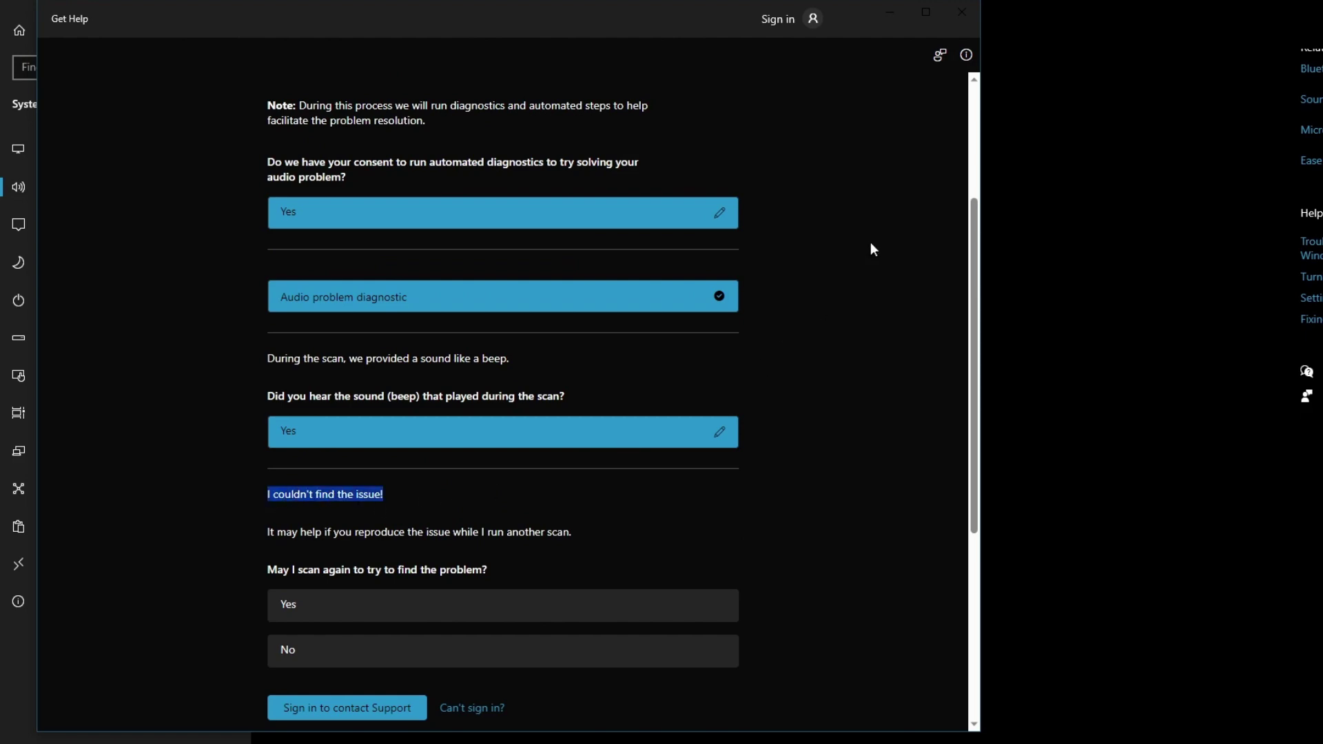
{"action": "left_click", "coordinate": [963, 12]}
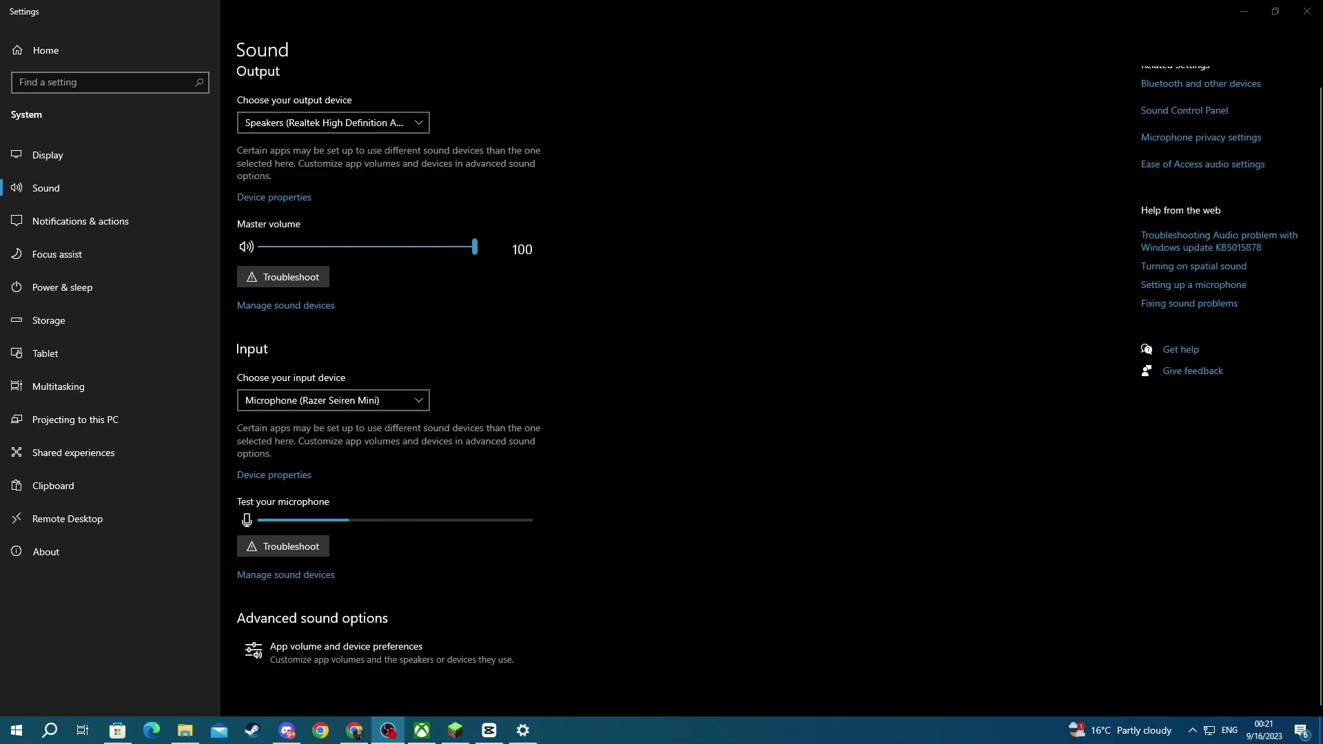